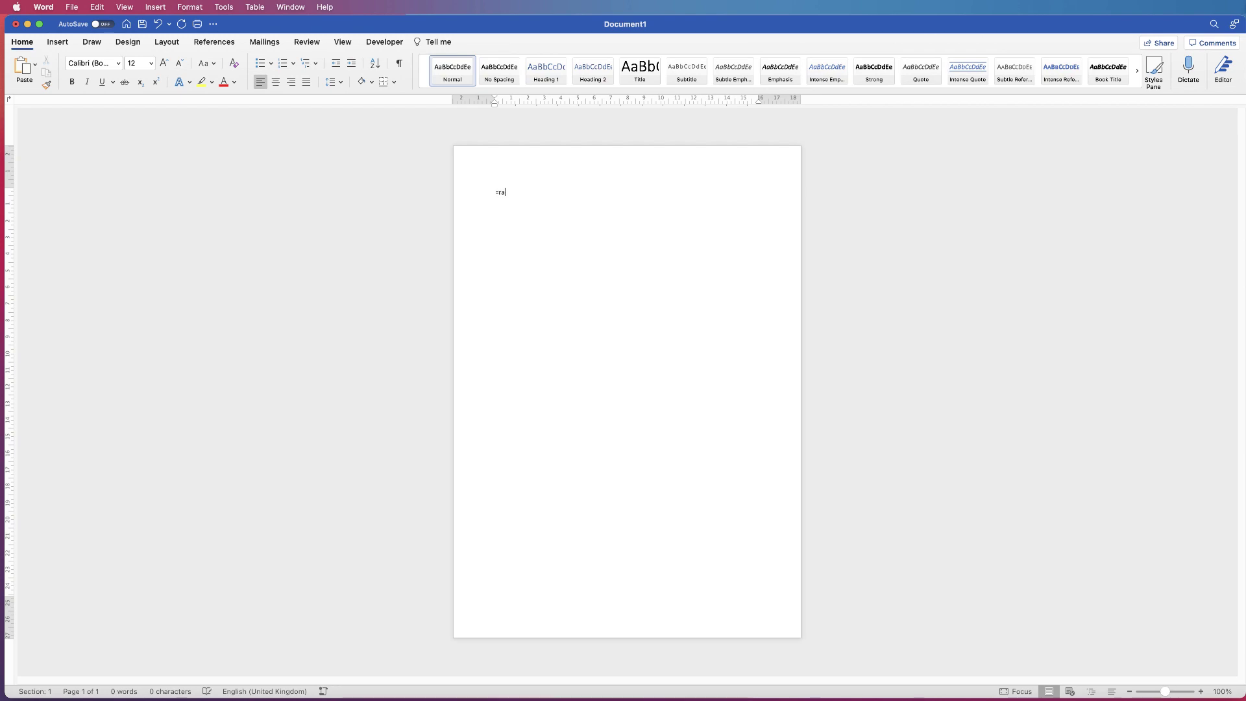
Generate sample paragraphs with =rand() and add a blank line after each of the first four
{"action": "type", "text": "()"}
{"action": "key", "text": "Return"}
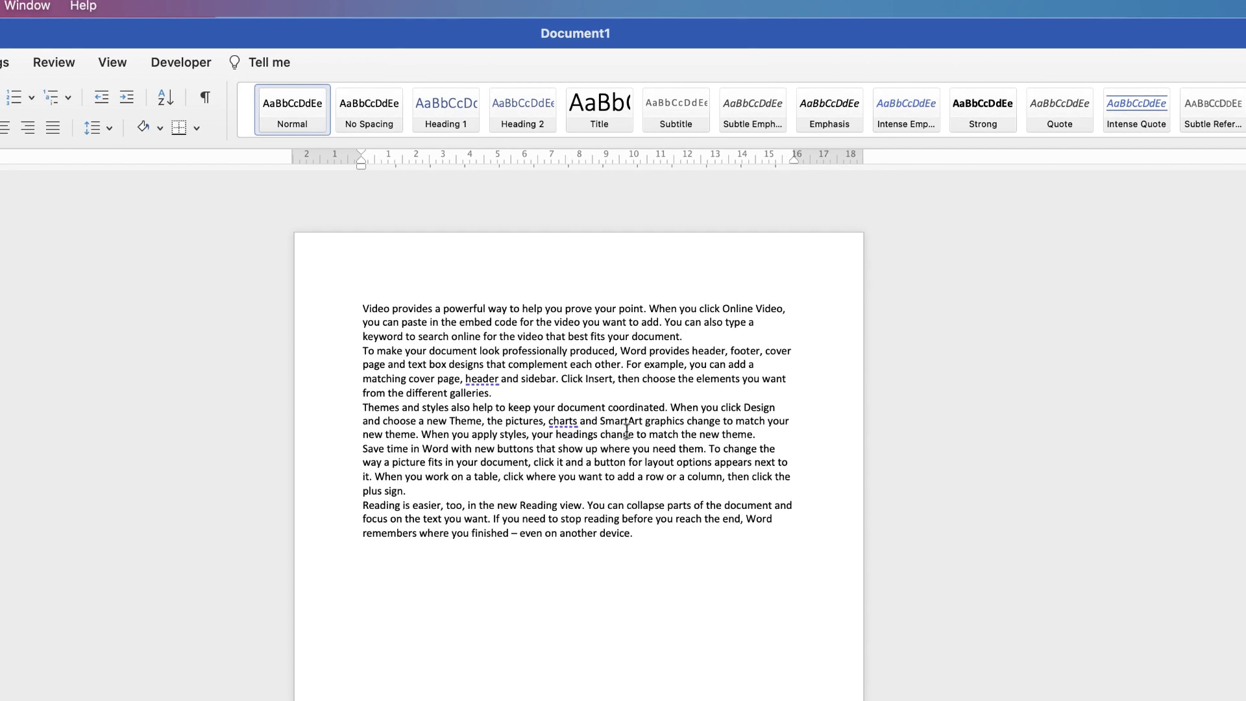
{"action": "left_click", "coordinate": [683, 336]}
{"action": "key", "text": "Return"}
{"action": "left_click", "coordinate": [492, 406]}
{"action": "key", "text": "Return"}
{"action": "left_click", "coordinate": [756, 463]}
{"action": "key", "text": "Return"}
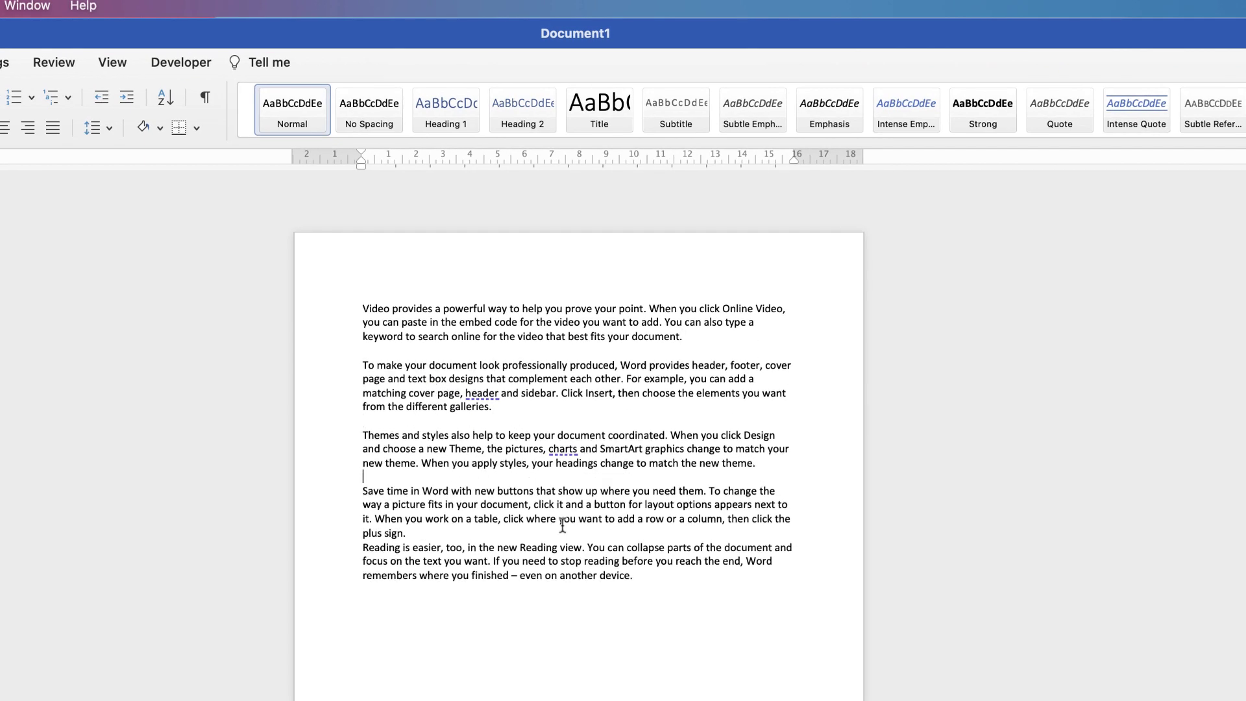
{"action": "left_click", "coordinate": [444, 537]}
{"action": "key", "text": "Return"}
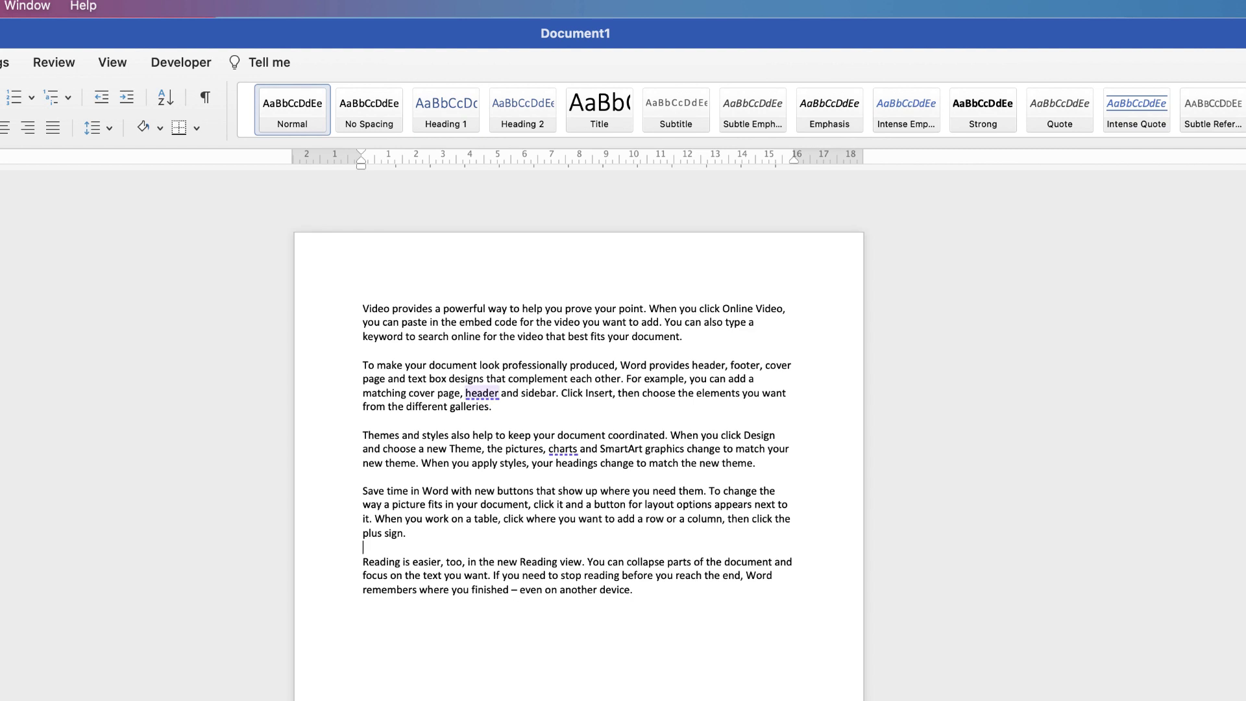
Ignore the spelling flags on 'header' and 'charts'
{"action": "right_click", "coordinate": [476, 395]}
{"action": "left_click", "coordinate": [531, 442]}
{"action": "right_click", "coordinate": [564, 449]}
{"action": "left_click", "coordinate": [598, 498]}
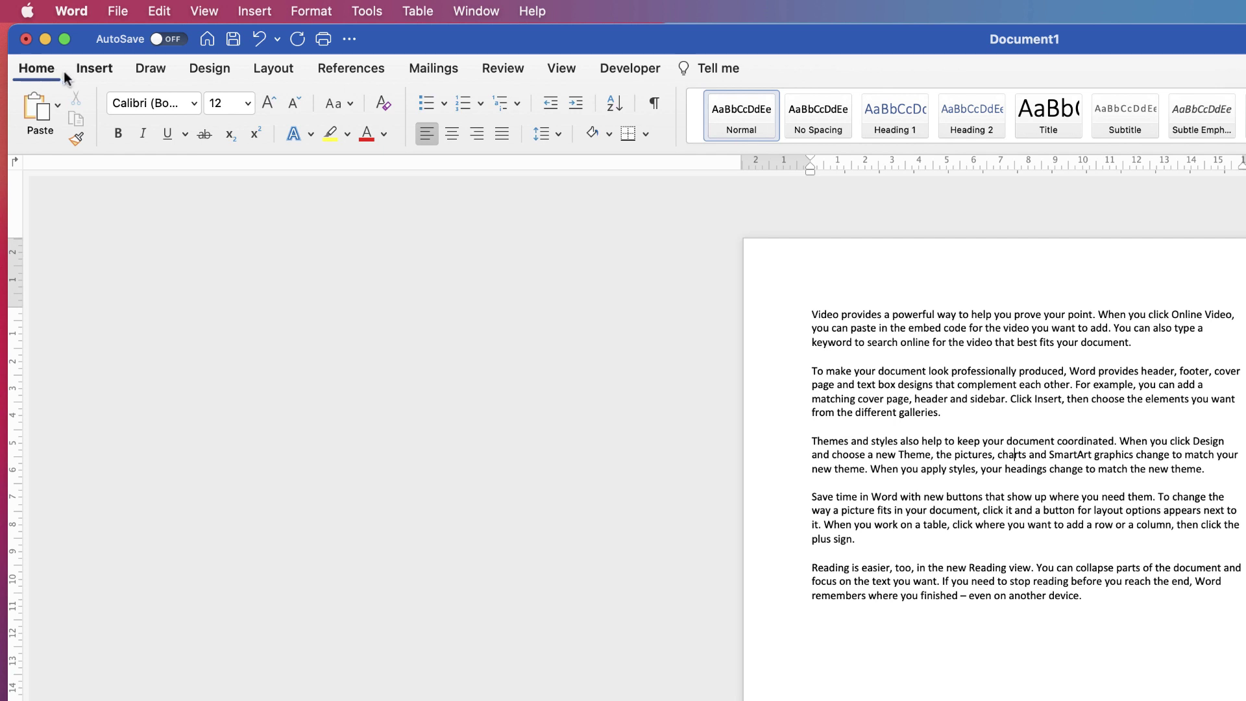
Centre-align the third paragraph, the one beginning 'Themes and styles'
{"action": "left_click", "coordinate": [450, 134]}
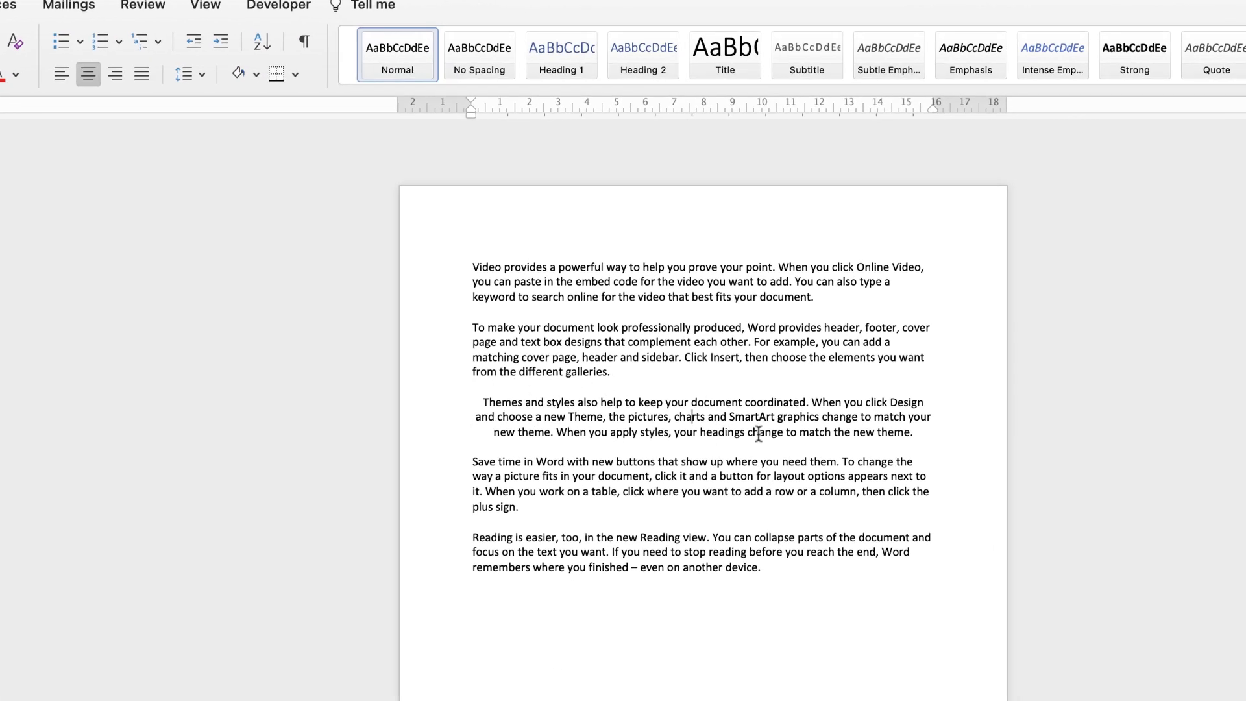
Left-align the Themes and styles paragraph again and select all the document's text
{"action": "left_click", "coordinate": [58, 74]}
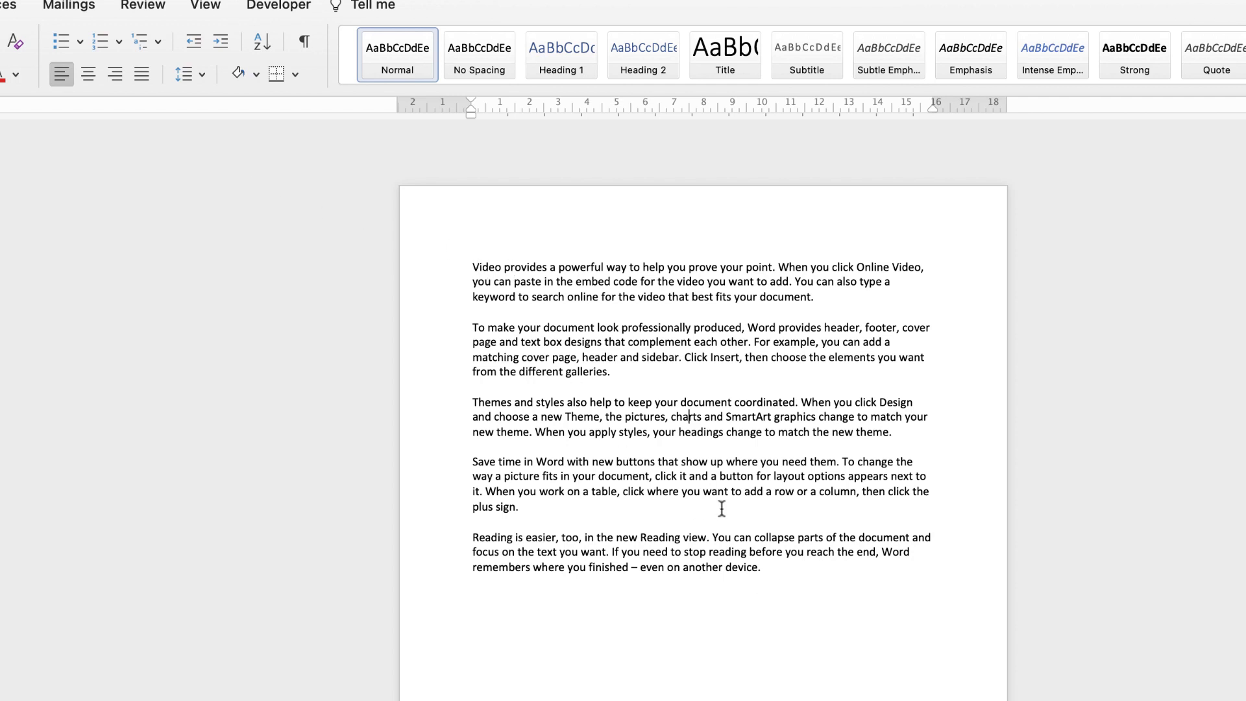
{"action": "left_click_drag", "start_coordinate": [792, 585], "coordinate": [470, 262]}
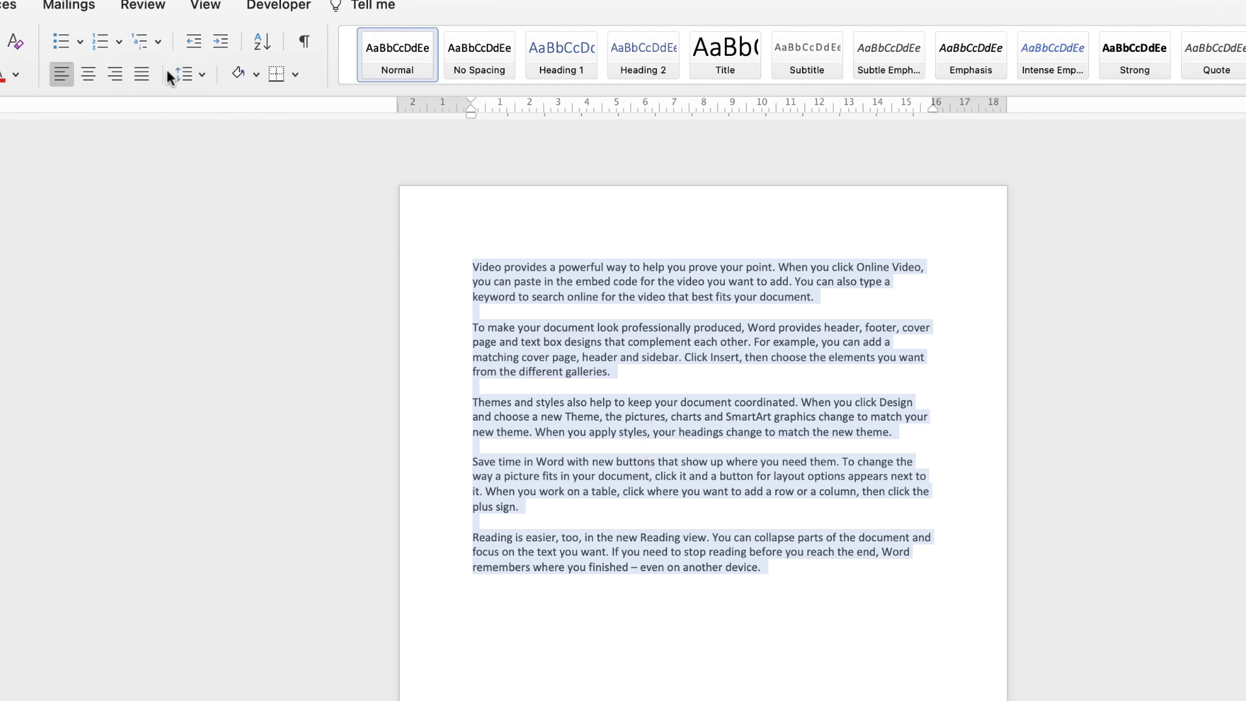
{"action": "left_click", "coordinate": [89, 76]}
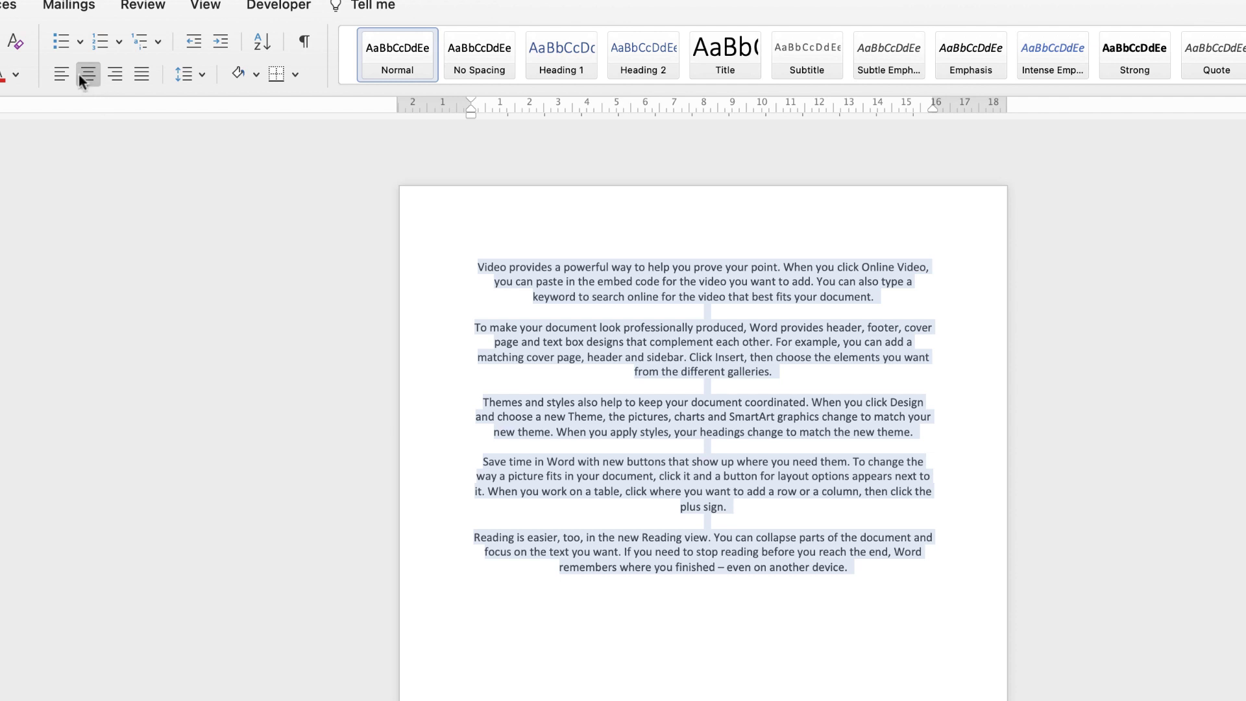
{"action": "left_click", "coordinate": [115, 73]}
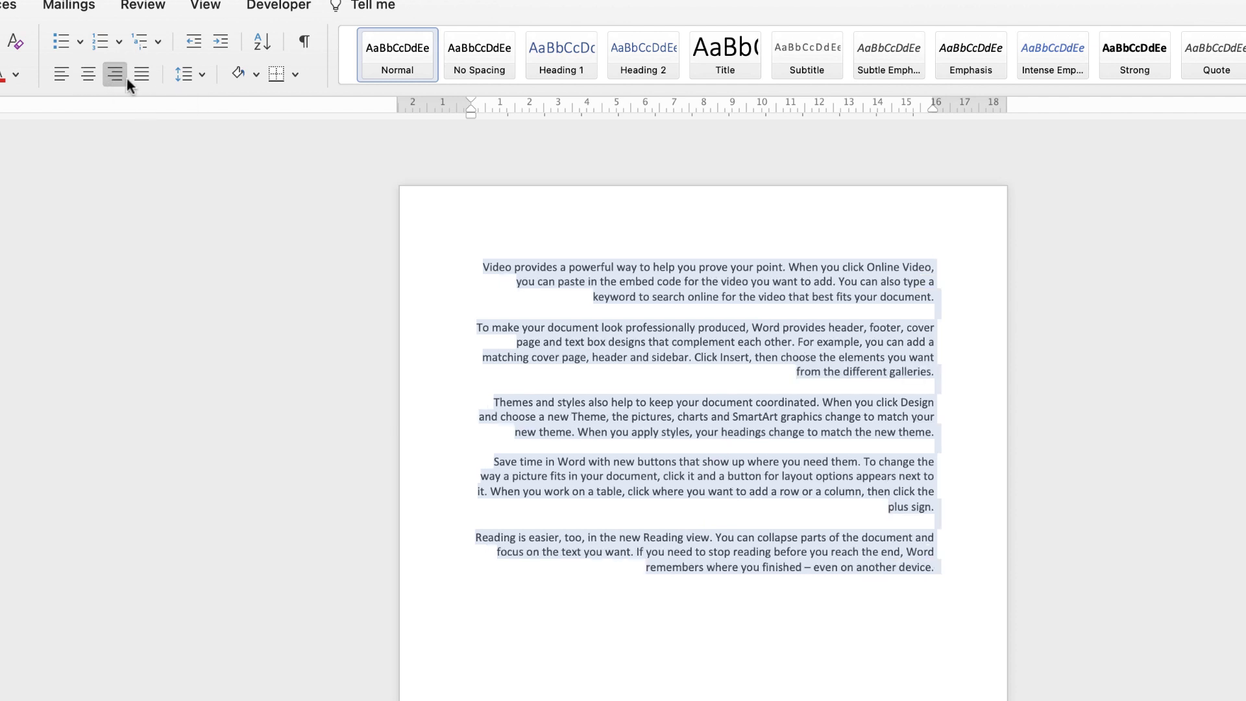
{"action": "left_click", "coordinate": [142, 75]}
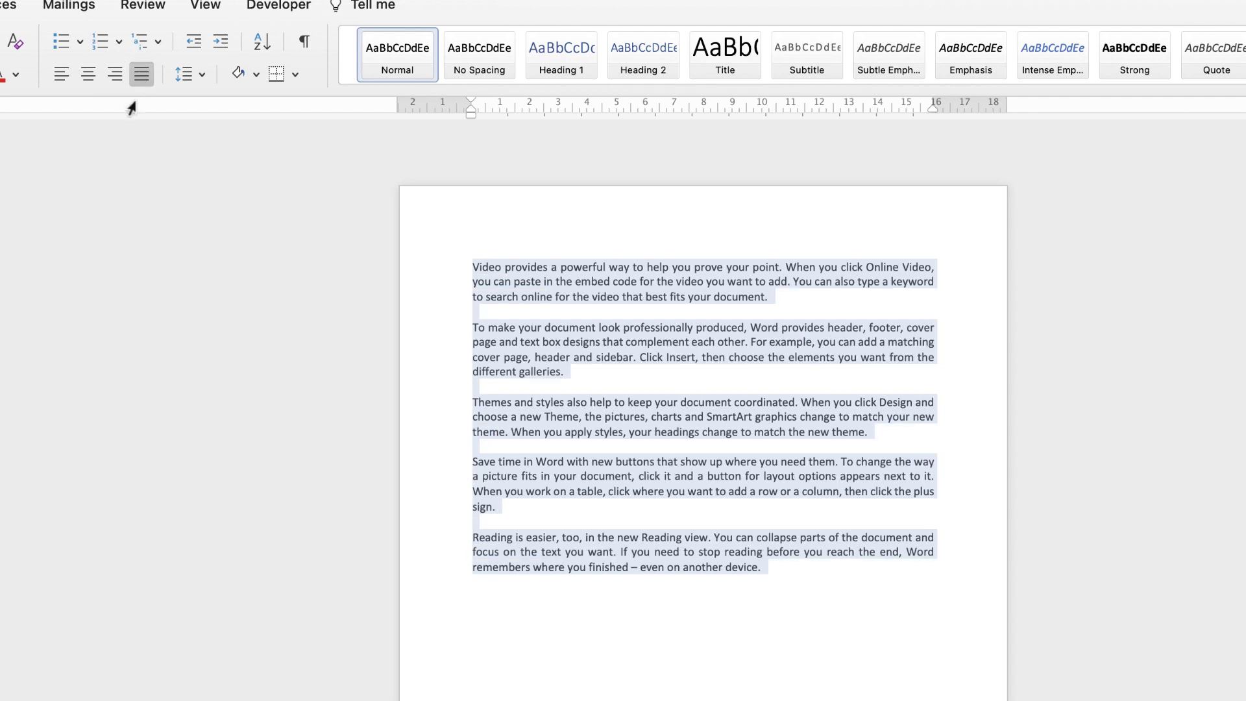
{"action": "left_click", "coordinate": [714, 613]}
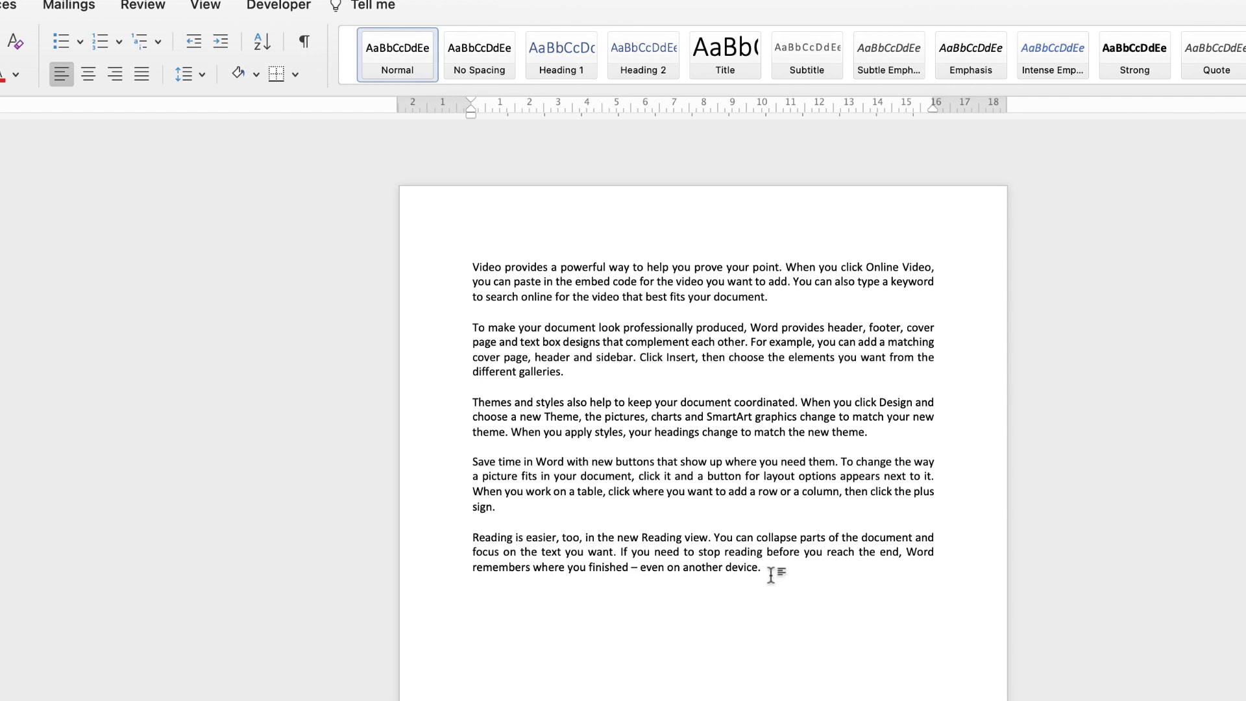
{"action": "key", "text": "super+a"}
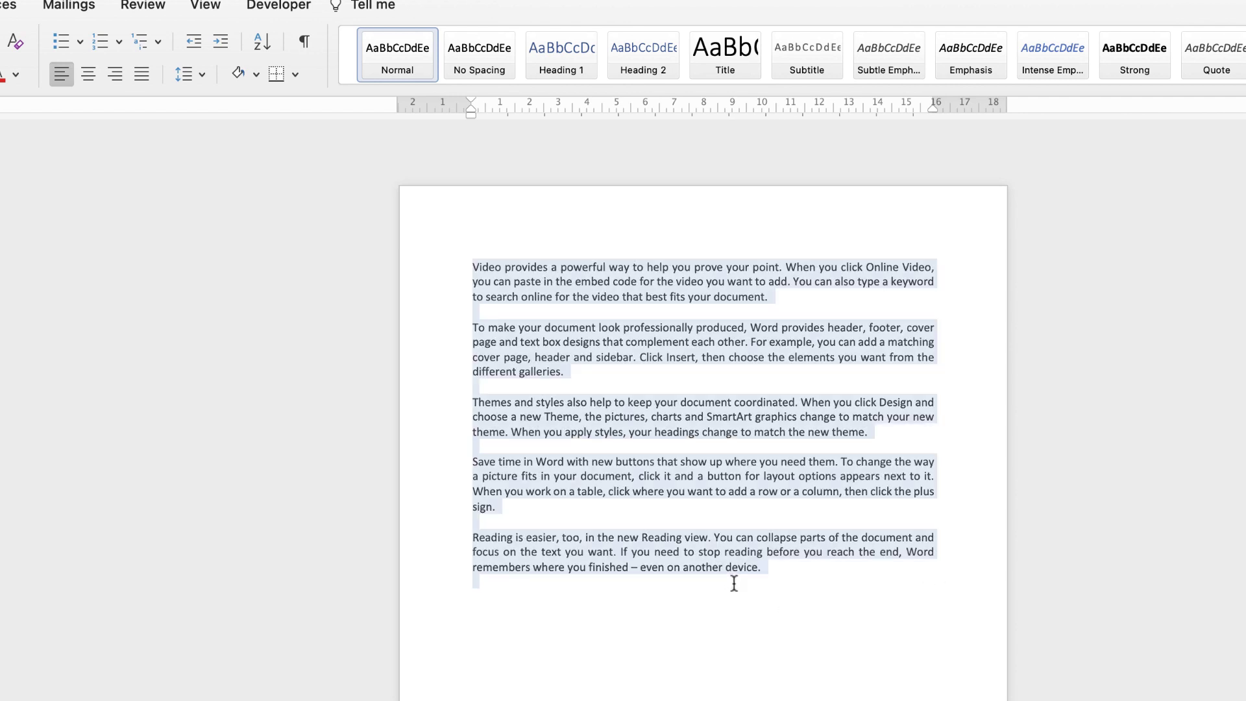
{"action": "left_click", "coordinate": [60, 74]}
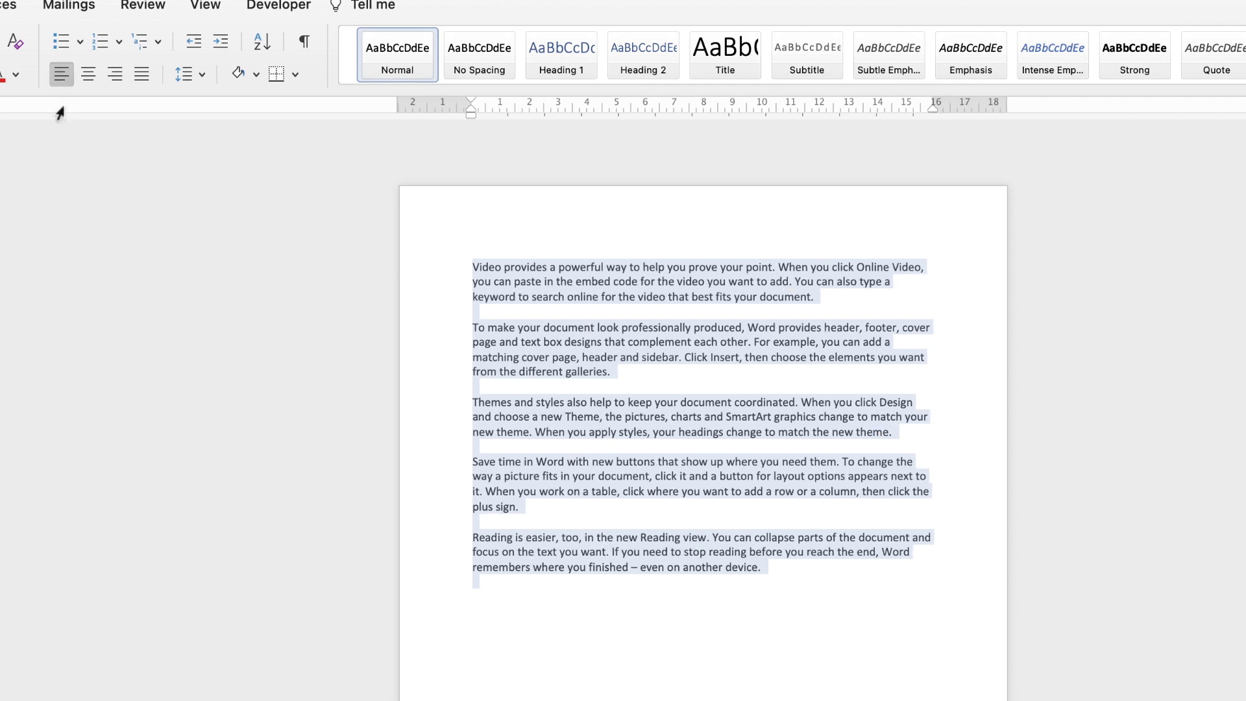
{"action": "left_click", "coordinate": [794, 603]}
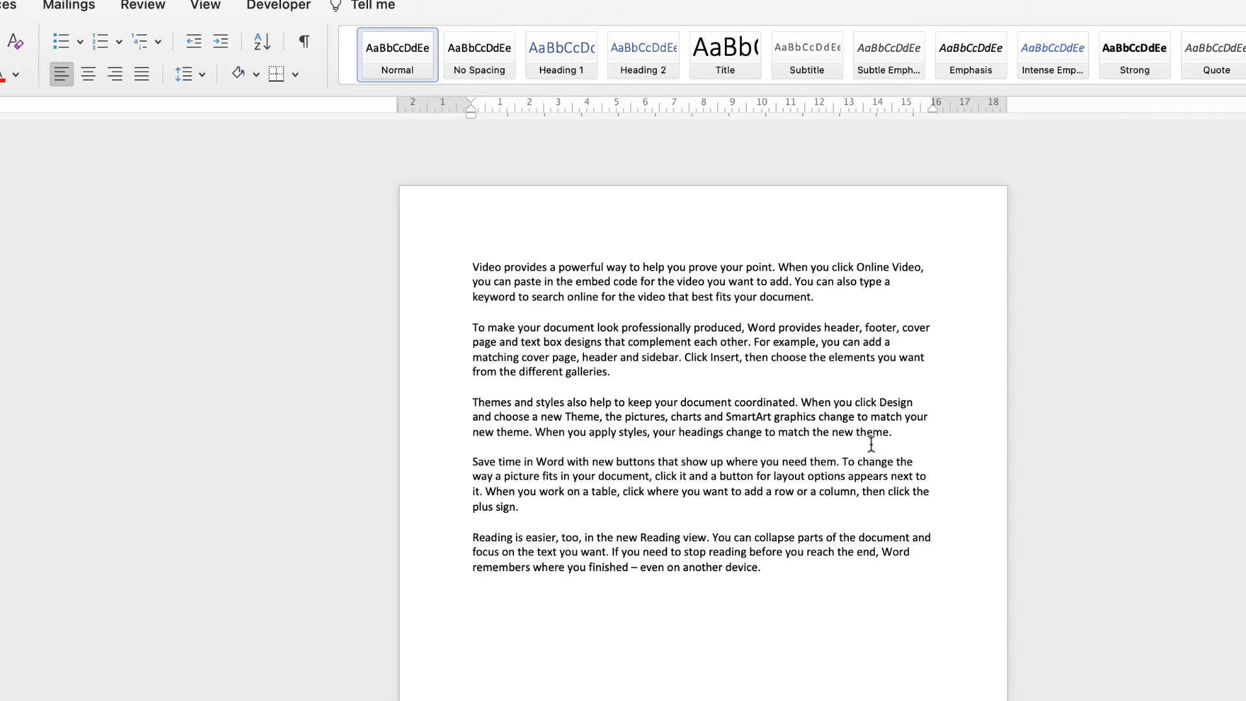
Set the Themes and styles paragraph to Amatic SC at 16 pt, then click the empty last line
{"action": "left_click_drag", "start_coordinate": [904, 433], "coordinate": [470, 409]}
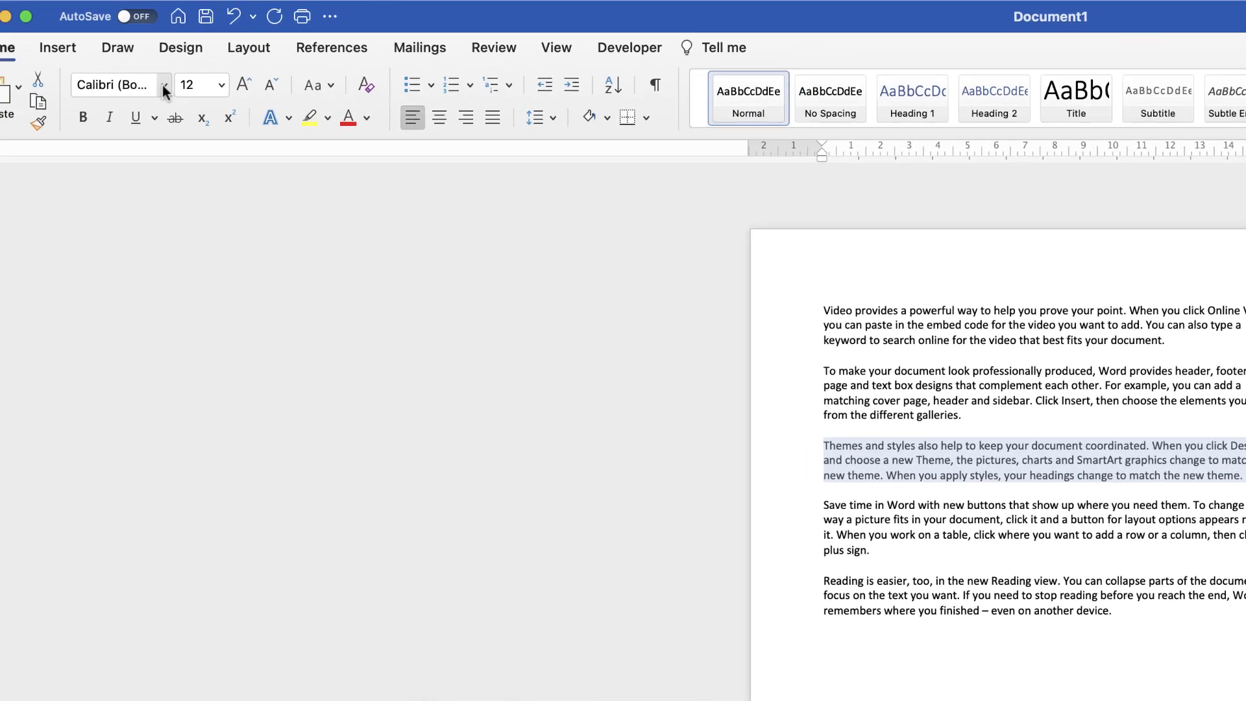
{"action": "left_click", "coordinate": [207, 91]}
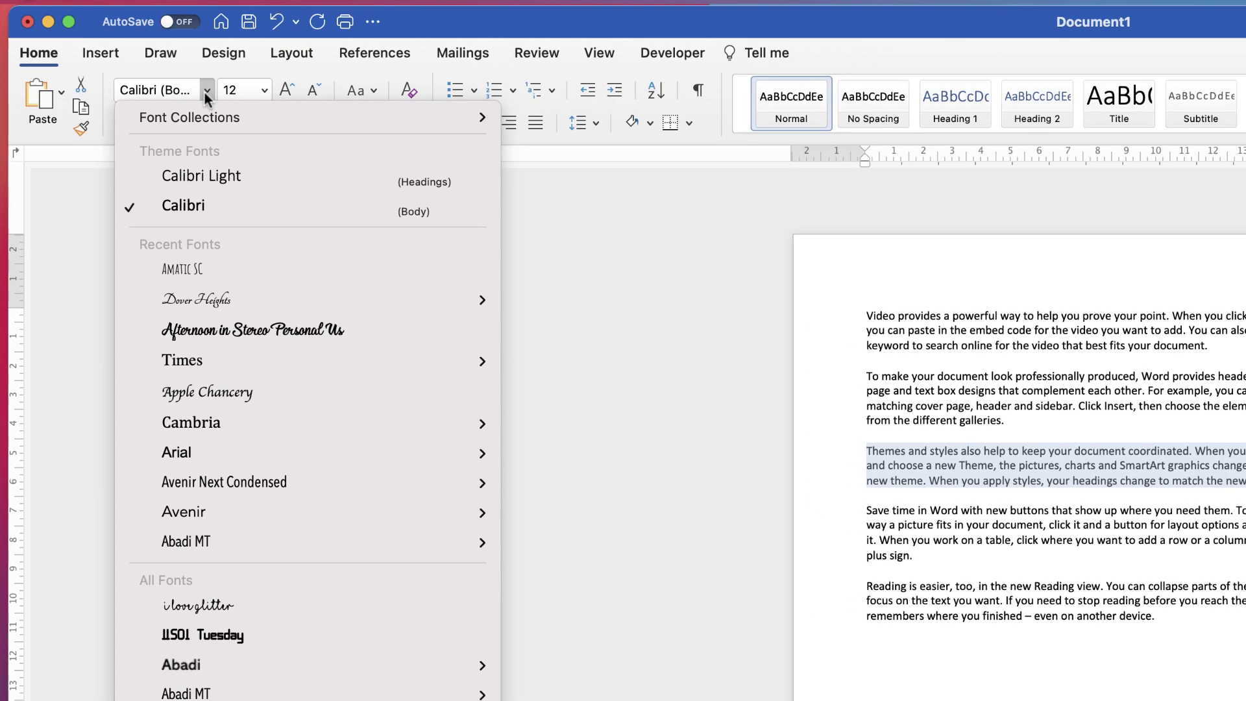
{"action": "left_click", "coordinate": [214, 266]}
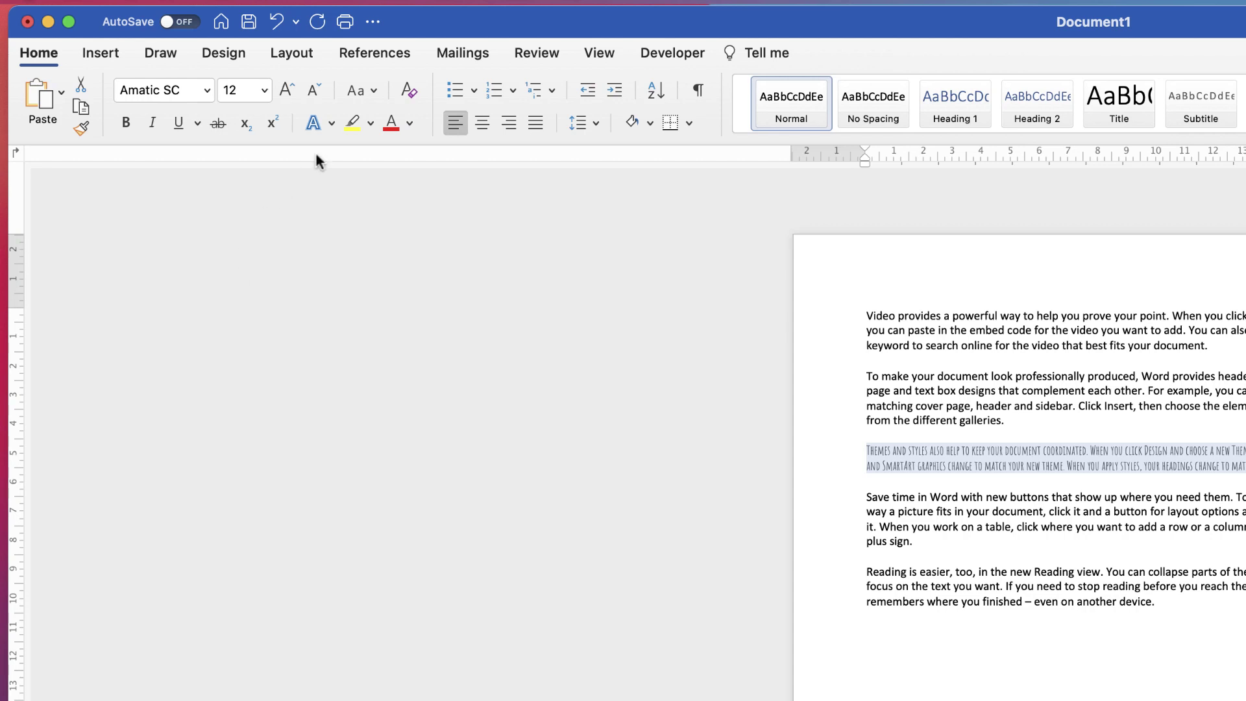
{"action": "left_click", "coordinate": [286, 91]}
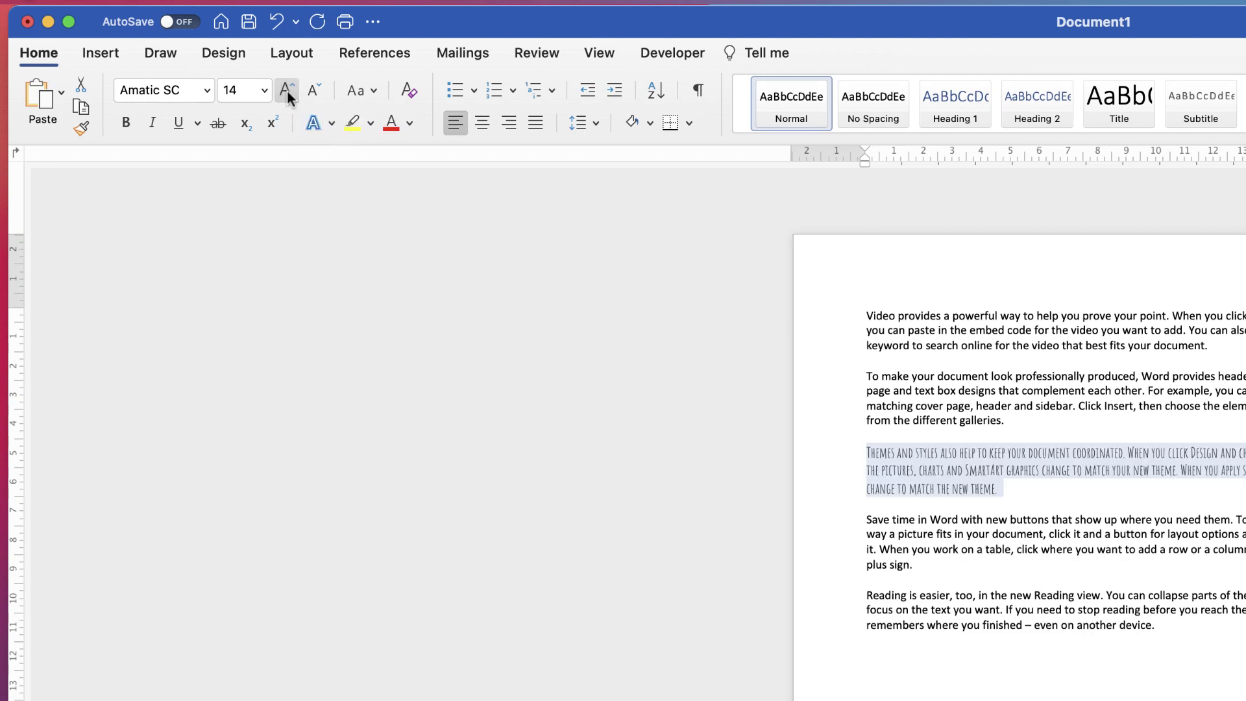
{"action": "left_click", "coordinate": [287, 90]}
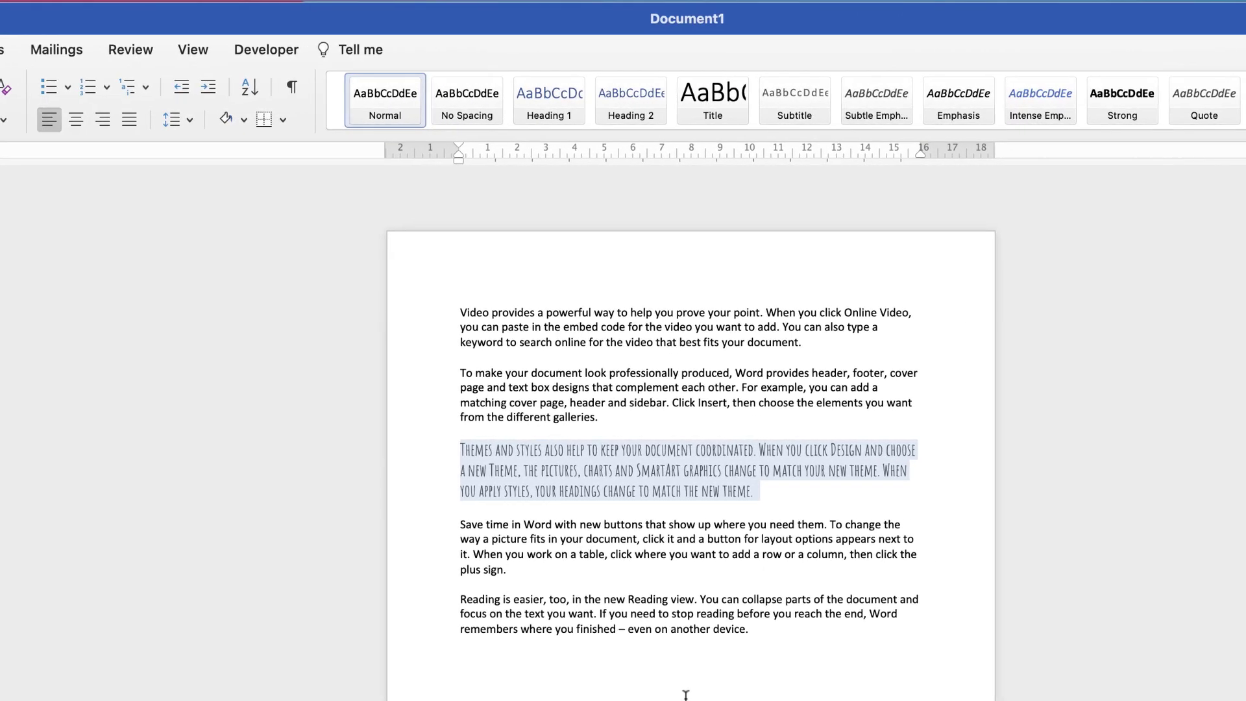
{"action": "left_click", "coordinate": [695, 651]}
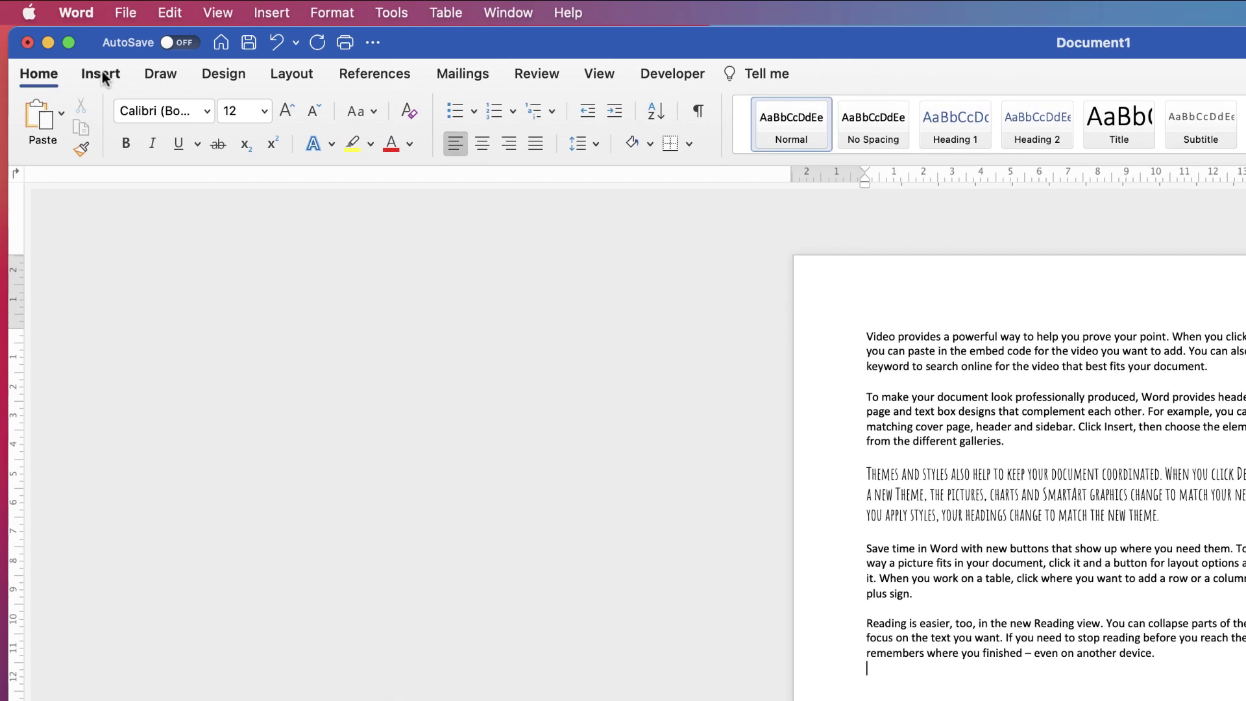
Draw a horizontal text box under the last paragraph, then reselect the Themes and styles paragraph
{"action": "left_click", "coordinate": [103, 74]}
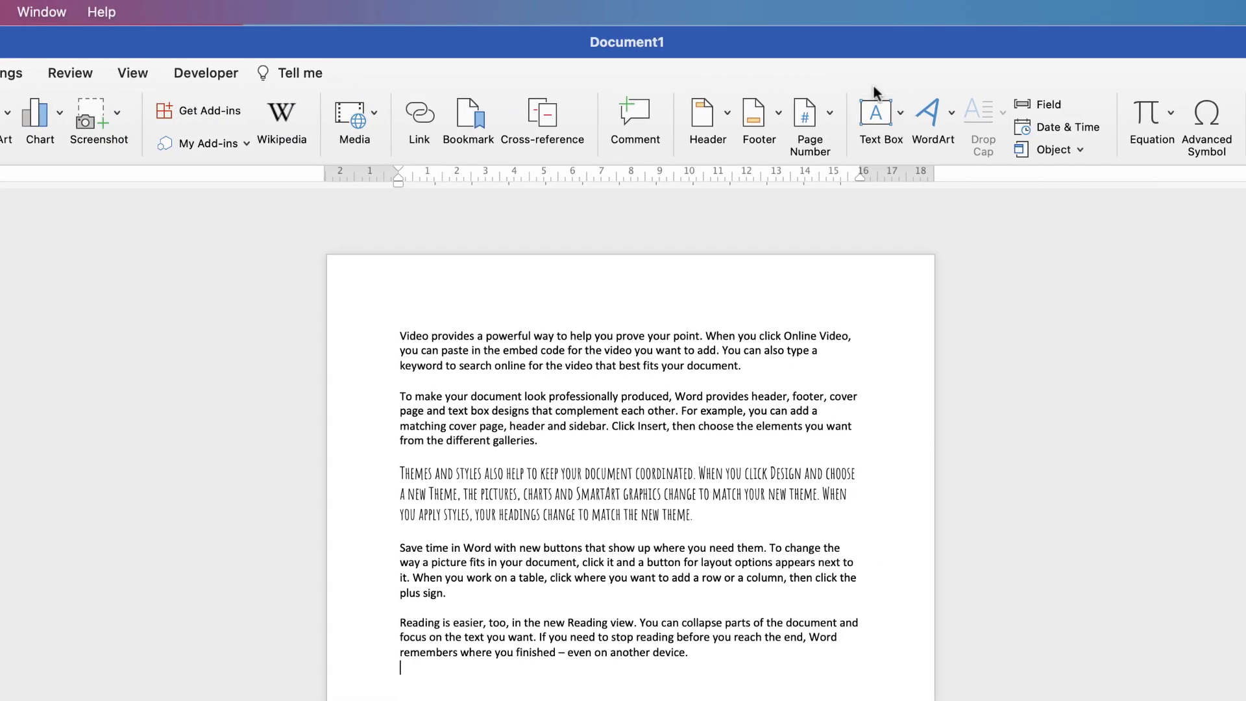
{"action": "left_click", "coordinate": [901, 114]}
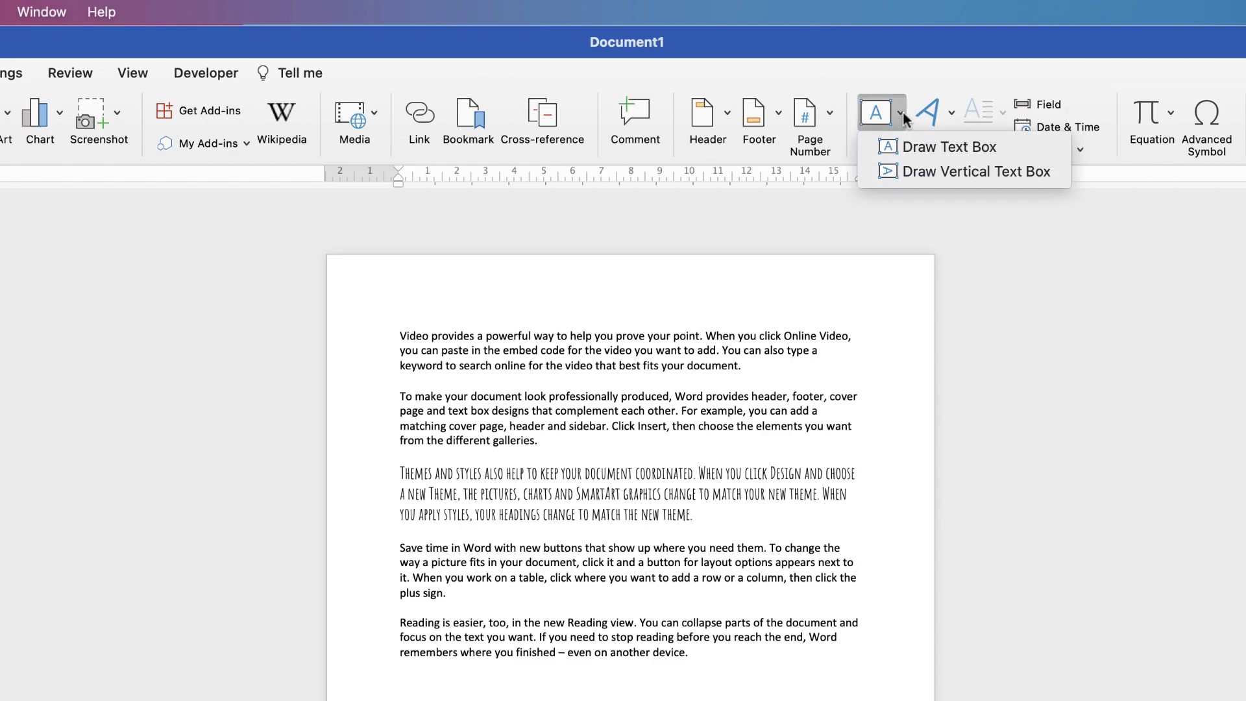
{"action": "left_click", "coordinate": [929, 147]}
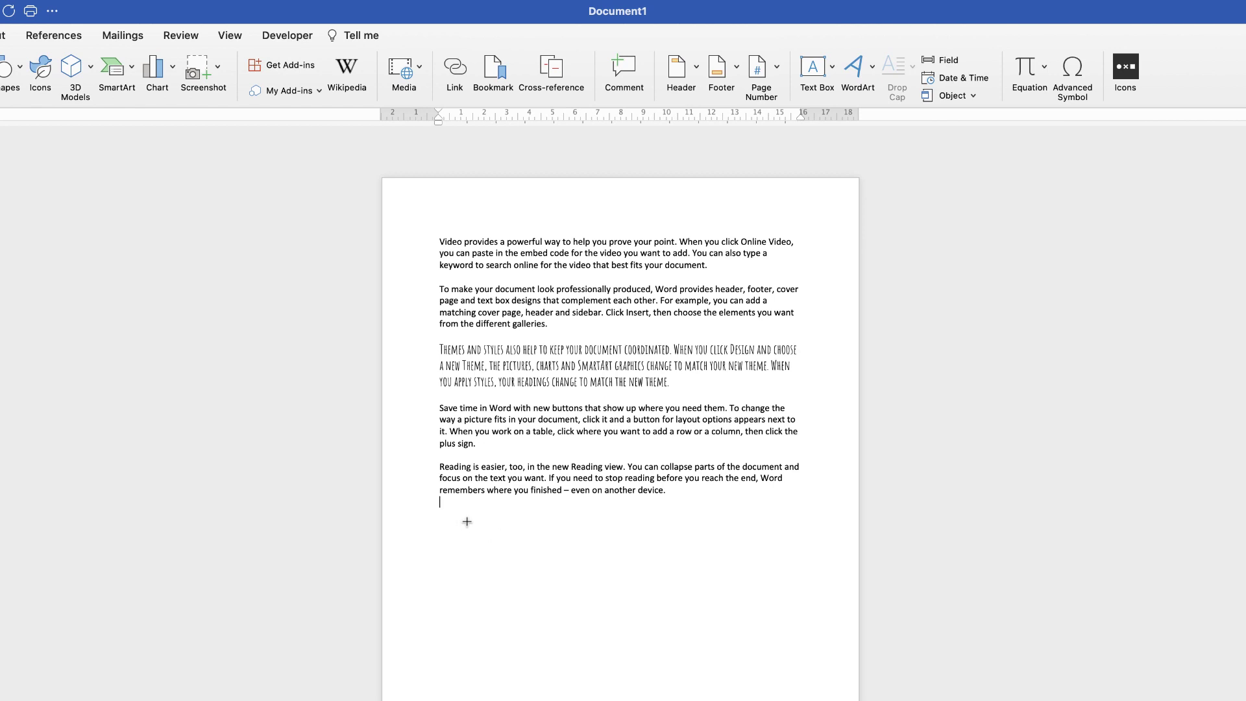
{"action": "left_click_drag", "start_coordinate": [467, 512], "coordinate": [763, 647]}
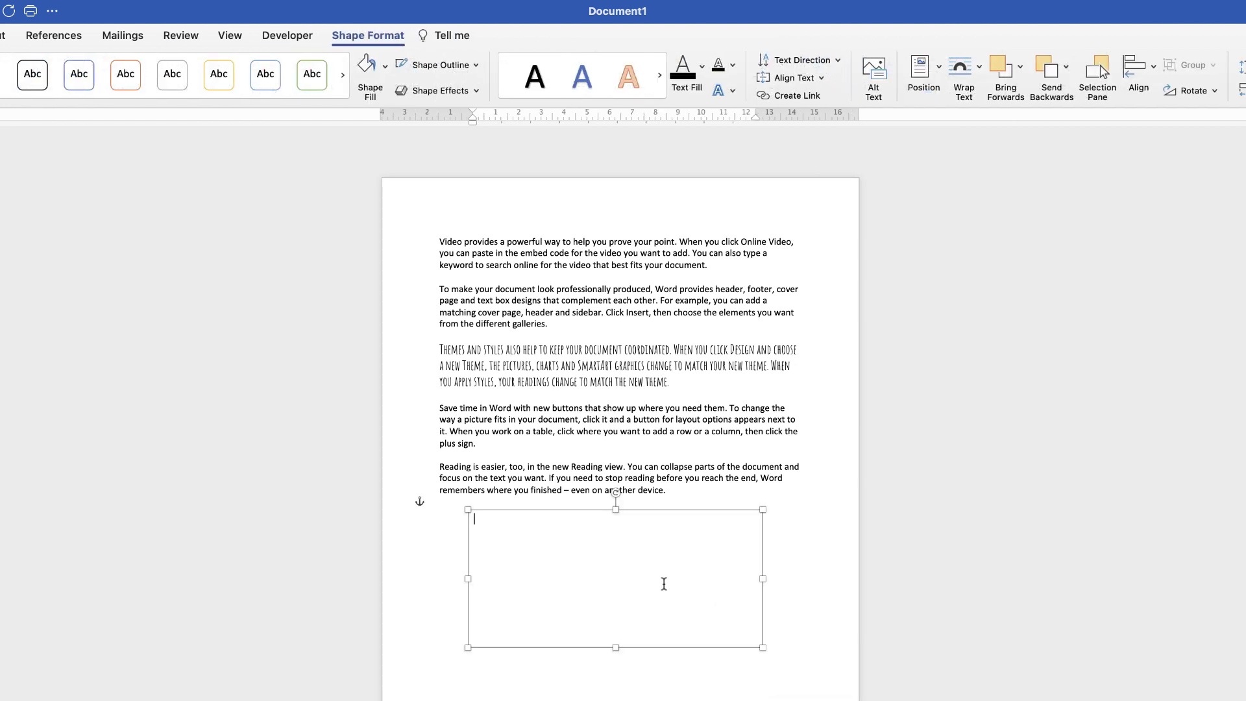
{"action": "left_click", "coordinate": [612, 696]}
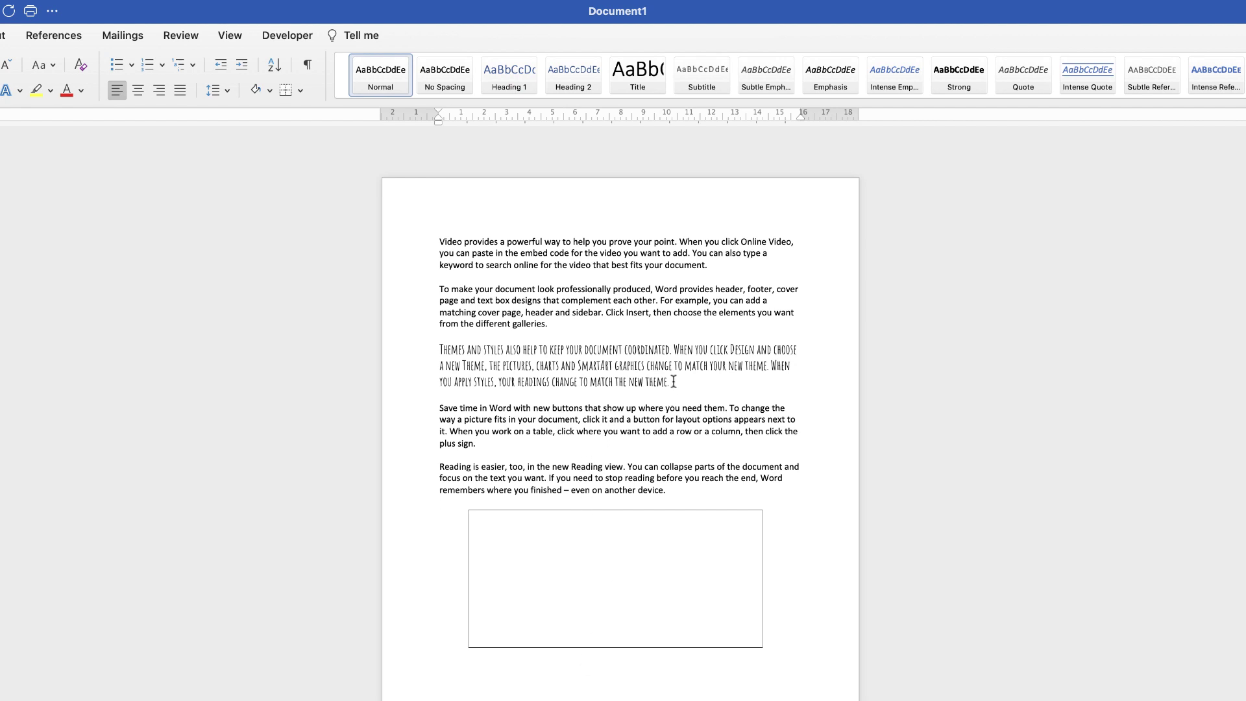
{"action": "left_click_drag", "start_coordinate": [674, 381], "coordinate": [434, 352]}
{"action": "key", "text": "super+c"}
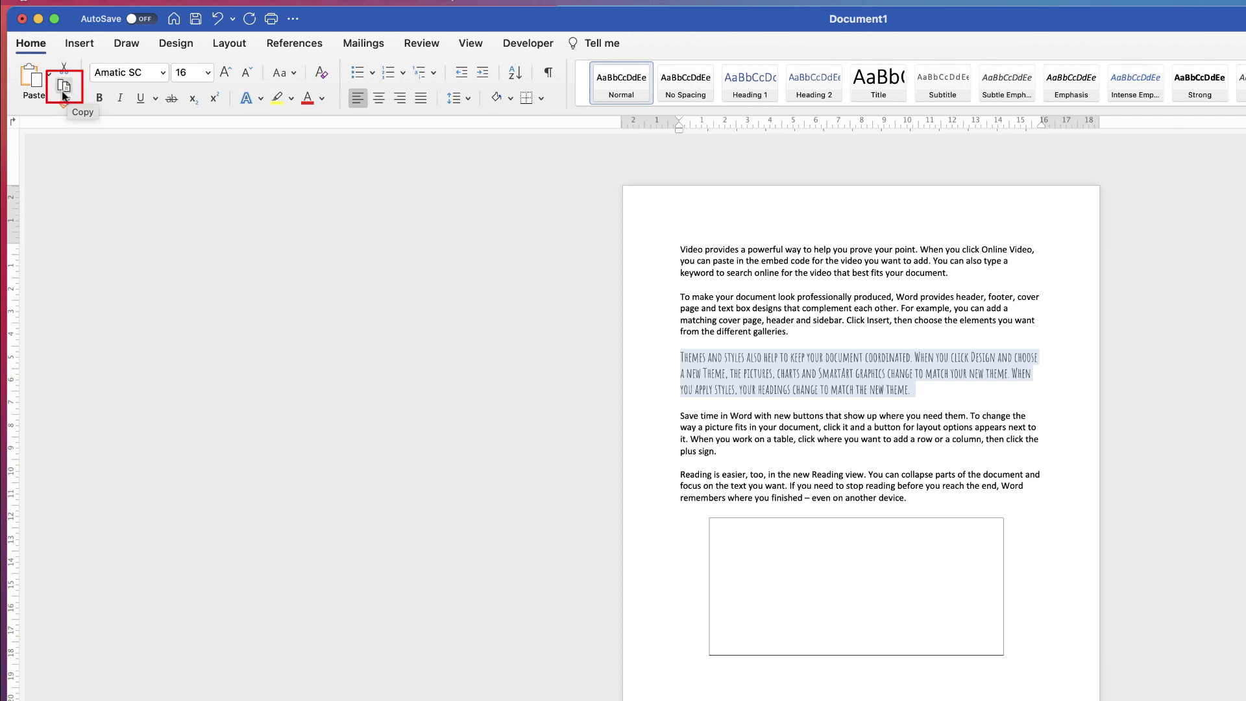
Copy the Themes and styles paragraph and paste it inside the empty text box
{"action": "left_click", "coordinate": [65, 94]}
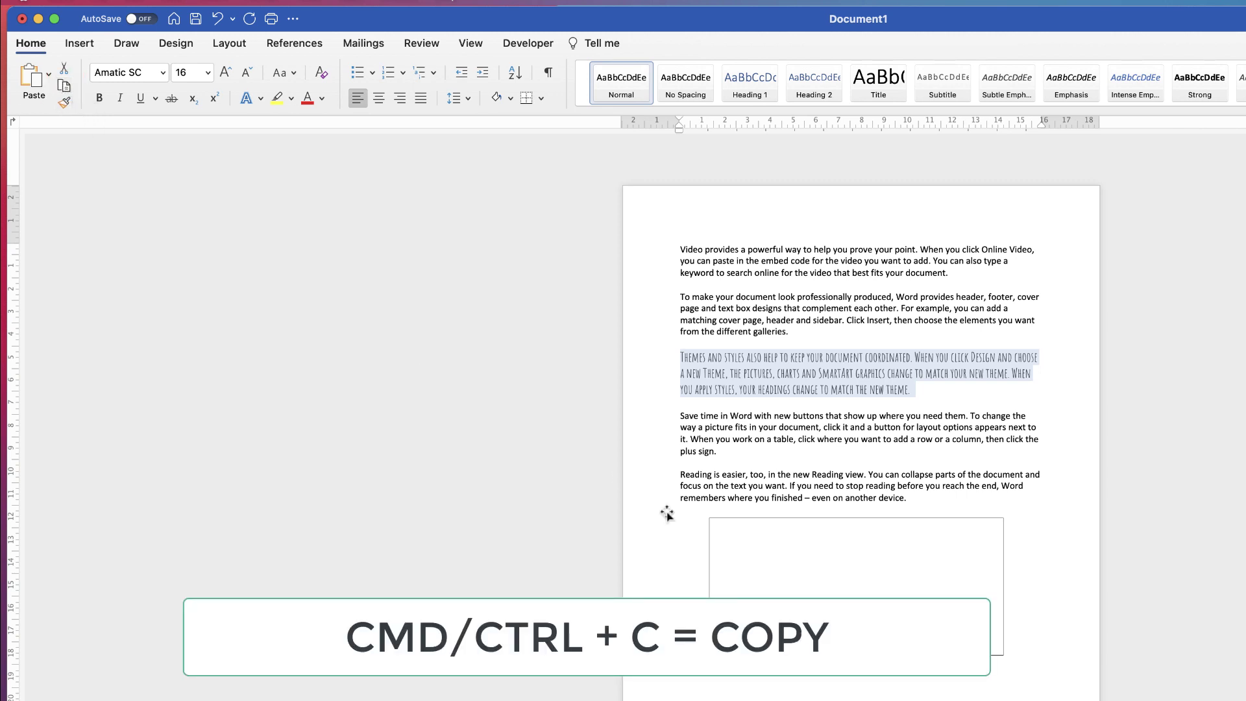
{"action": "left_click", "coordinate": [726, 538]}
{"action": "left_click", "coordinate": [599, 528]}
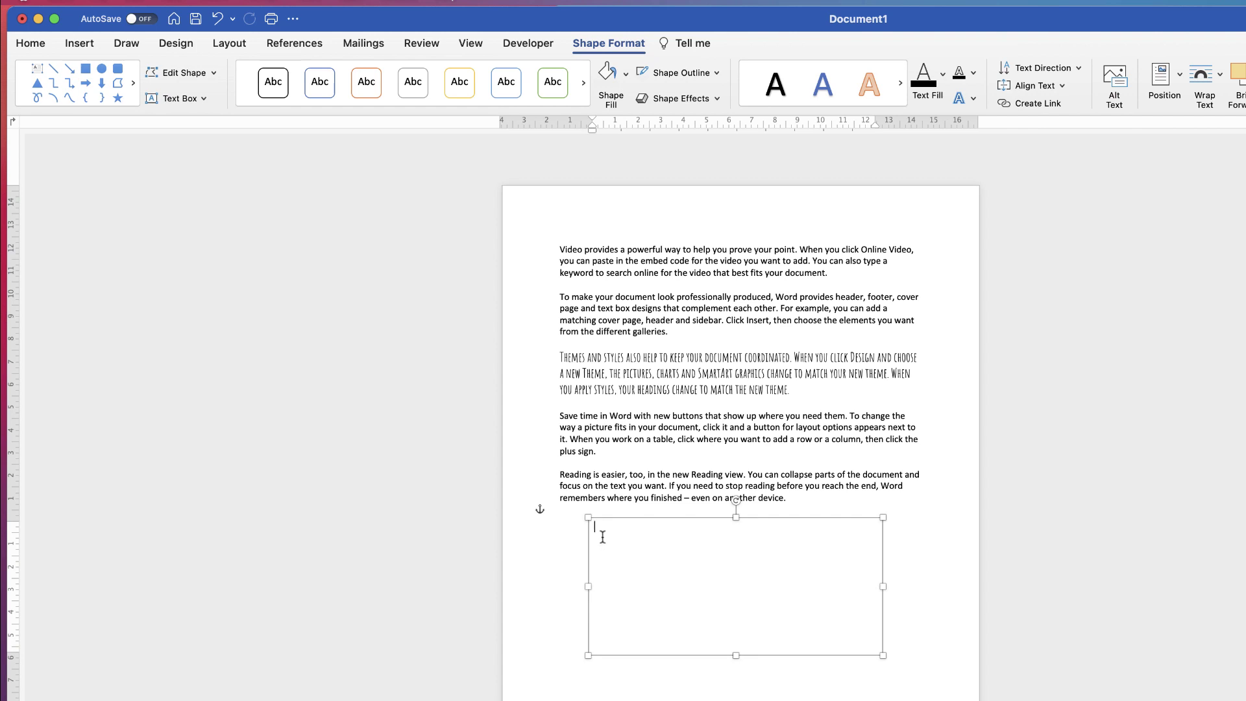
{"action": "left_click", "coordinate": [31, 45]}
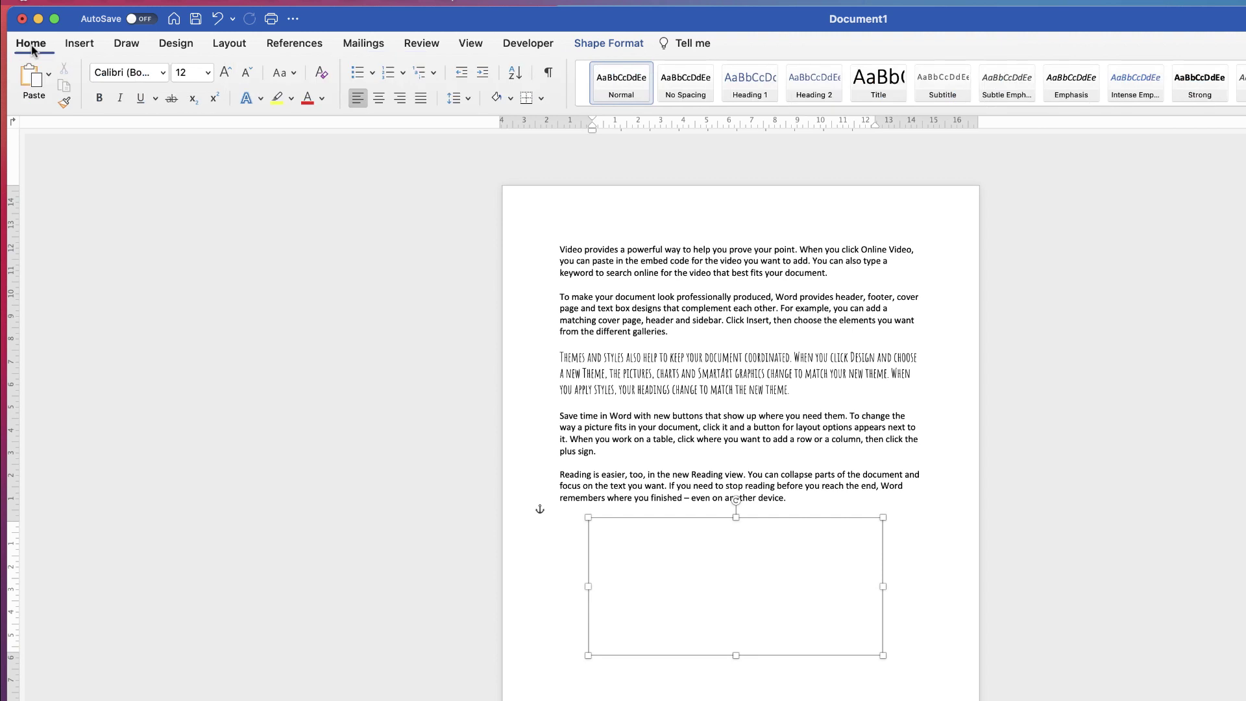
{"action": "left_click", "coordinate": [29, 82]}
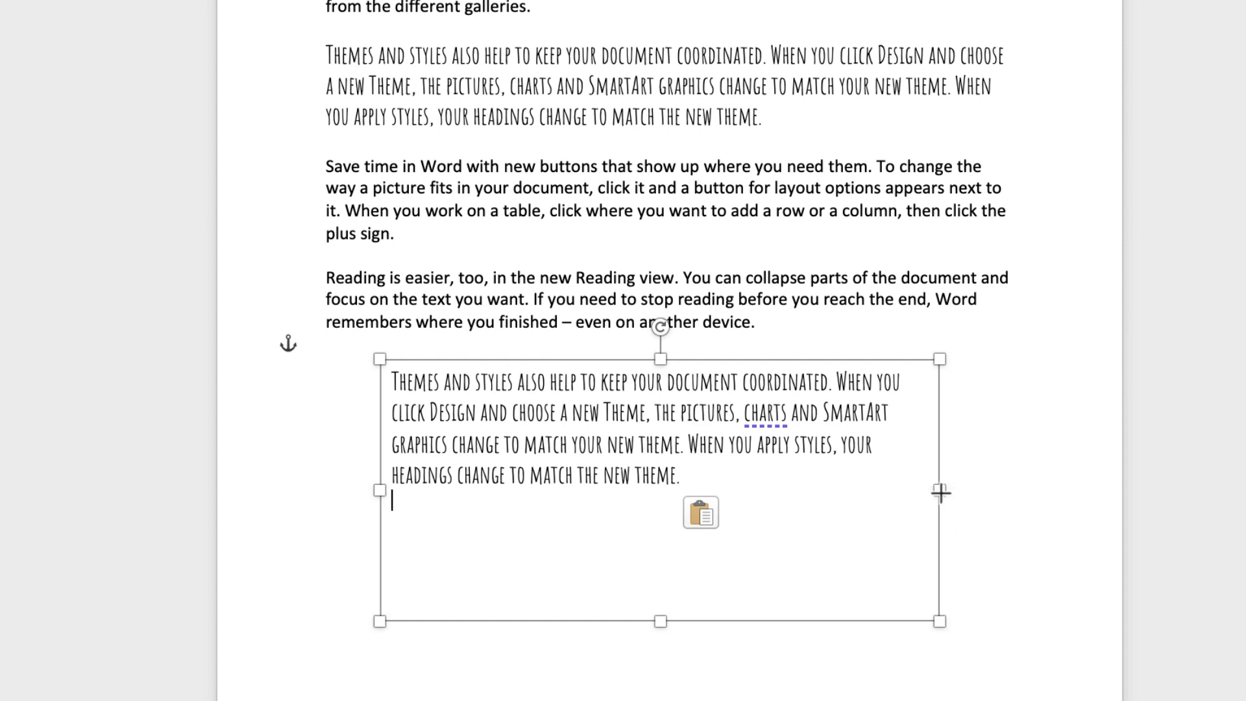
Narrow the text box, delete the original Themes and styles paragraph, and move the box lower
{"action": "left_click_drag", "start_coordinate": [940, 492], "coordinate": [776, 510]}
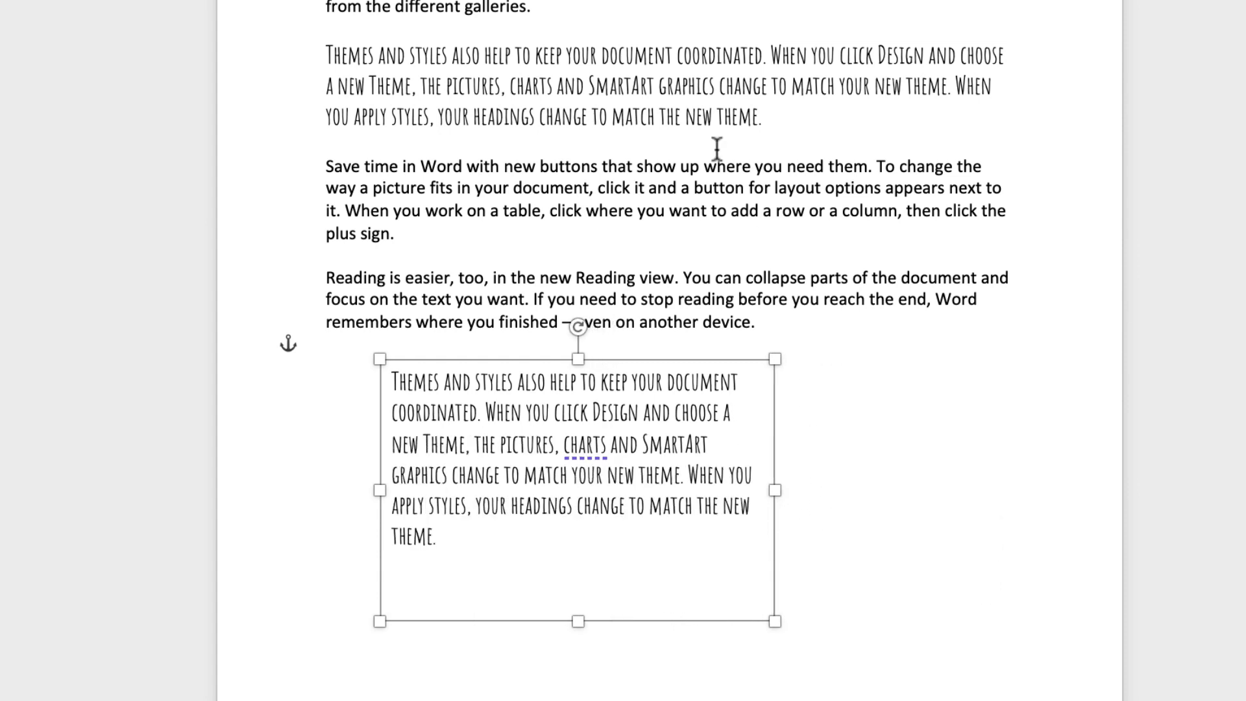
{"action": "left_click_drag", "start_coordinate": [764, 117], "coordinate": [332, 57]}
{"action": "key", "text": "BackSpace"}
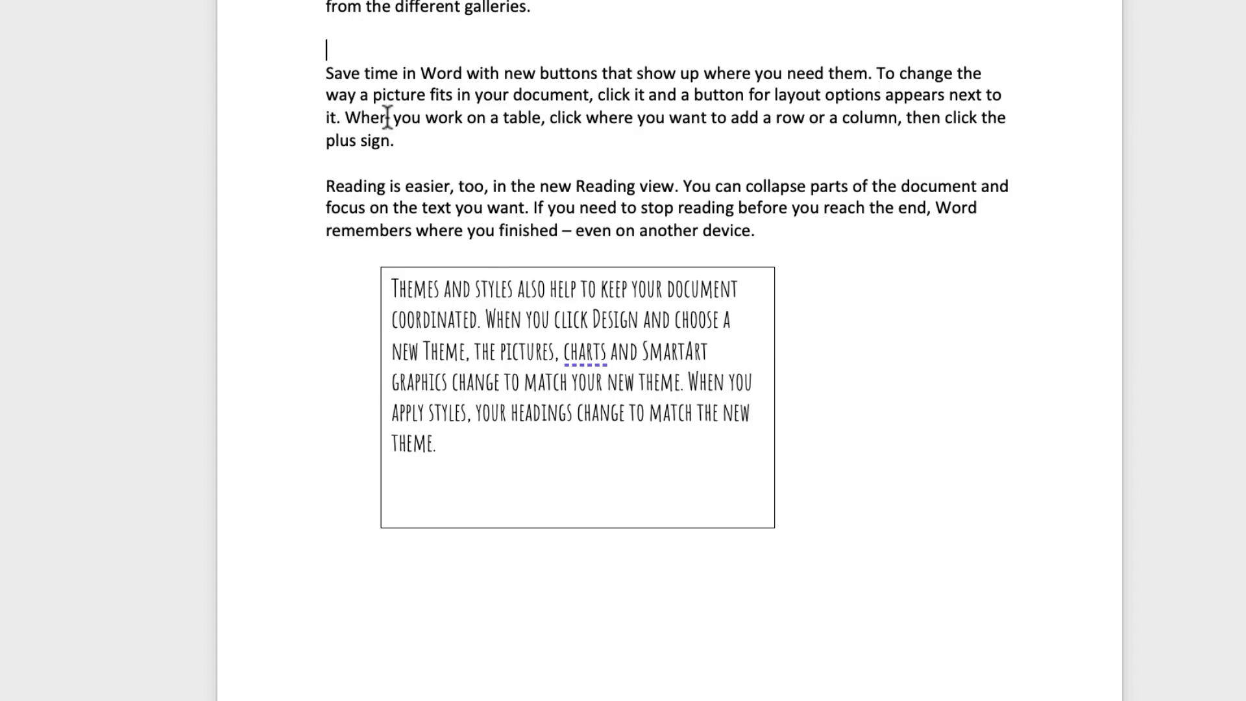
{"action": "left_click_drag", "start_coordinate": [541, 388], "coordinate": [616, 659]}
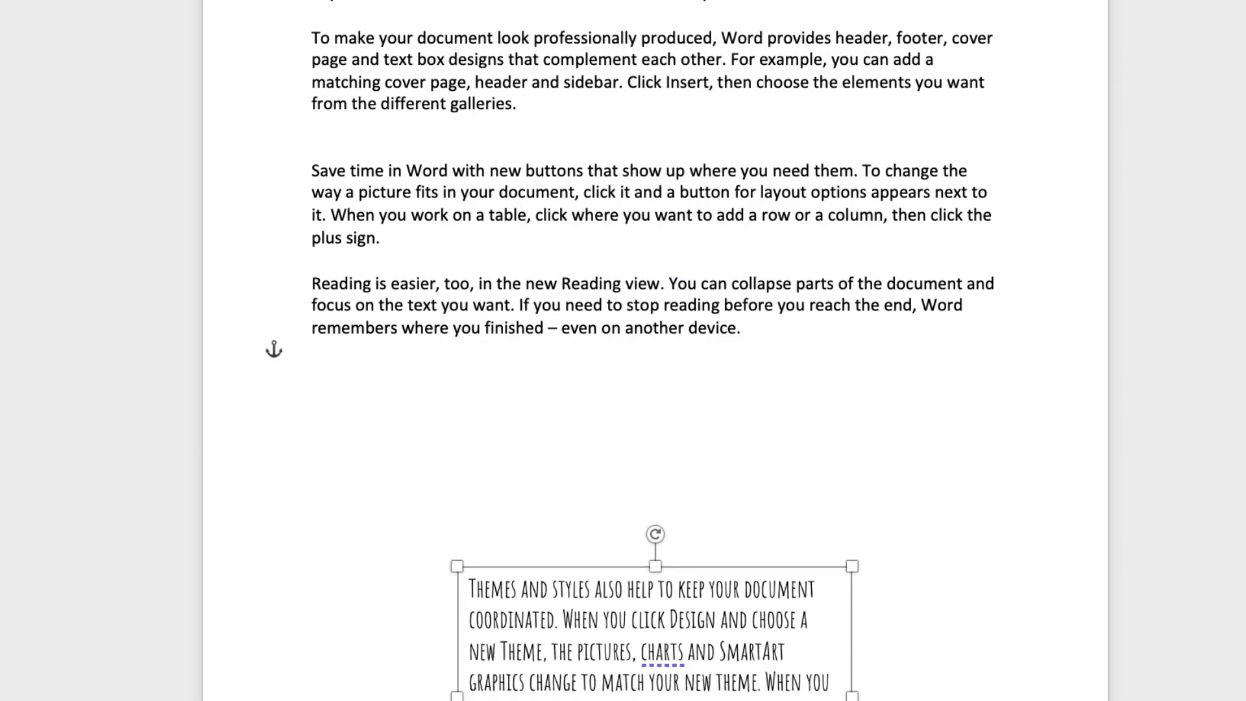
Widen the text box to about 11.43 cm and select all of its Amatic SC text
{"action": "left_click_drag", "start_coordinate": [457, 696], "coordinate": [412, 489]}
{"action": "left_click_drag", "start_coordinate": [857, 452], "coordinate": [894, 452]}
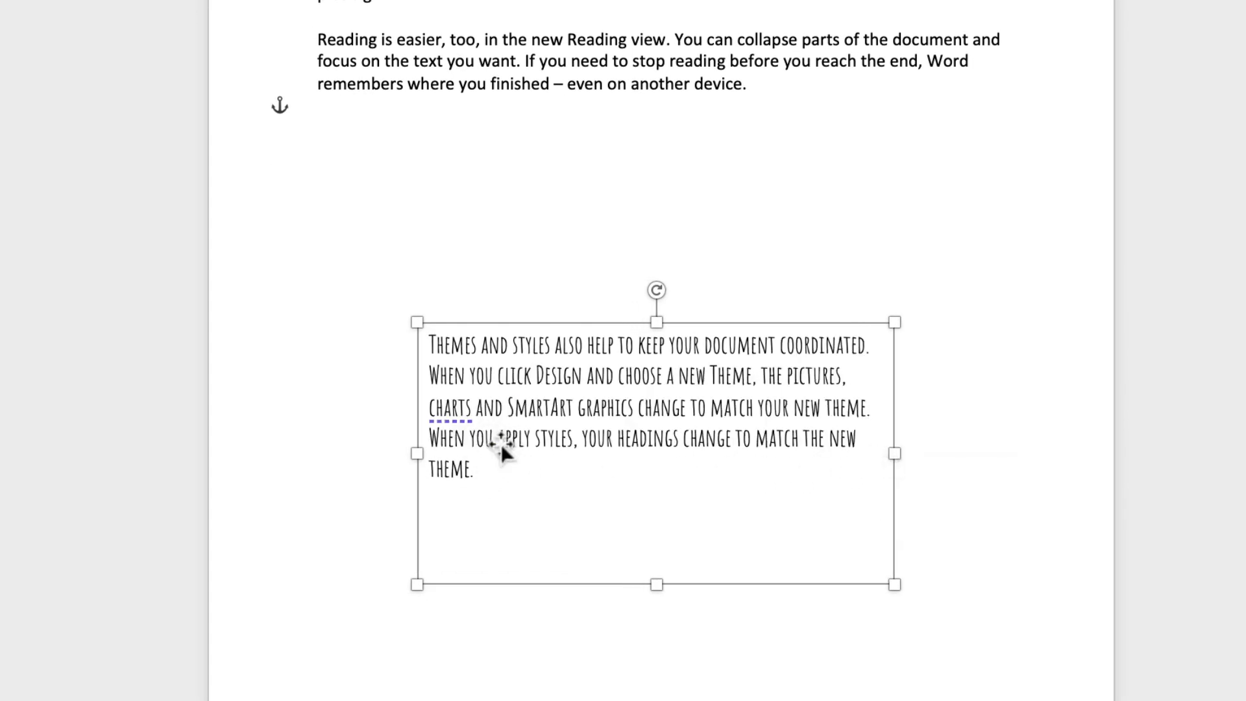
{"action": "left_click_drag", "start_coordinate": [417, 453], "coordinate": [399, 453]}
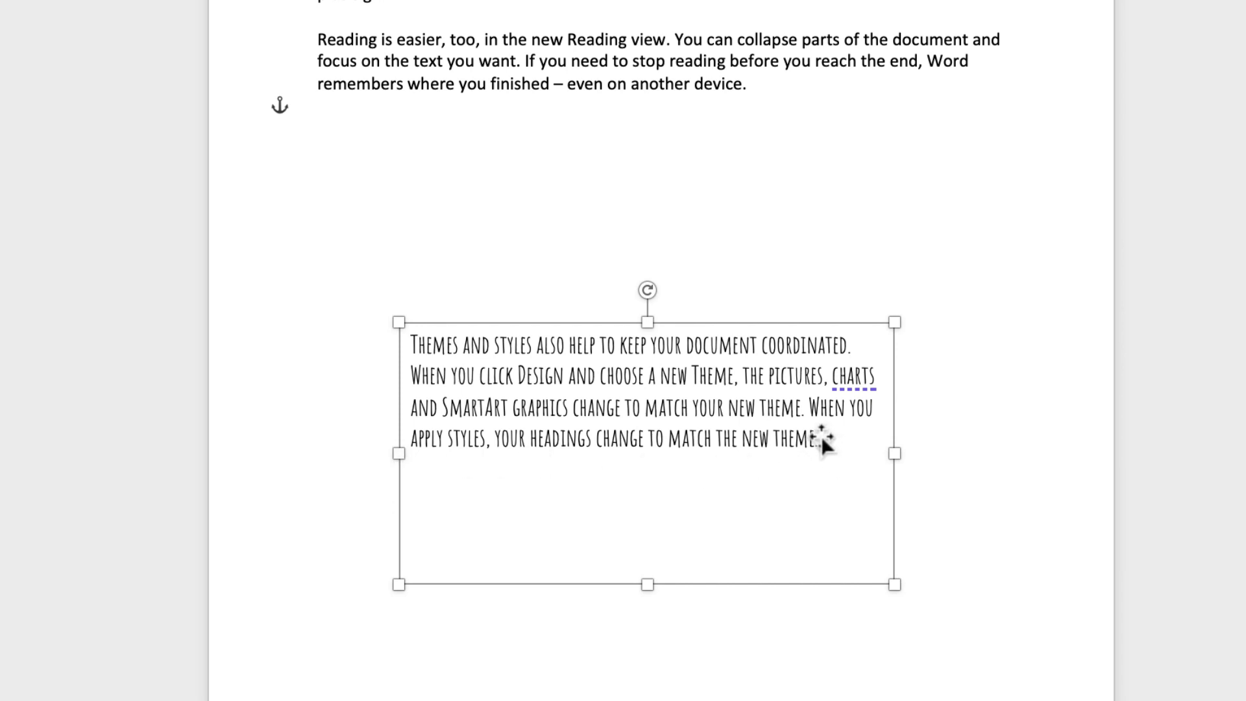
{"action": "left_click", "coordinate": [820, 439]}
{"action": "left_click_drag", "start_coordinate": [821, 442], "coordinate": [418, 351]}
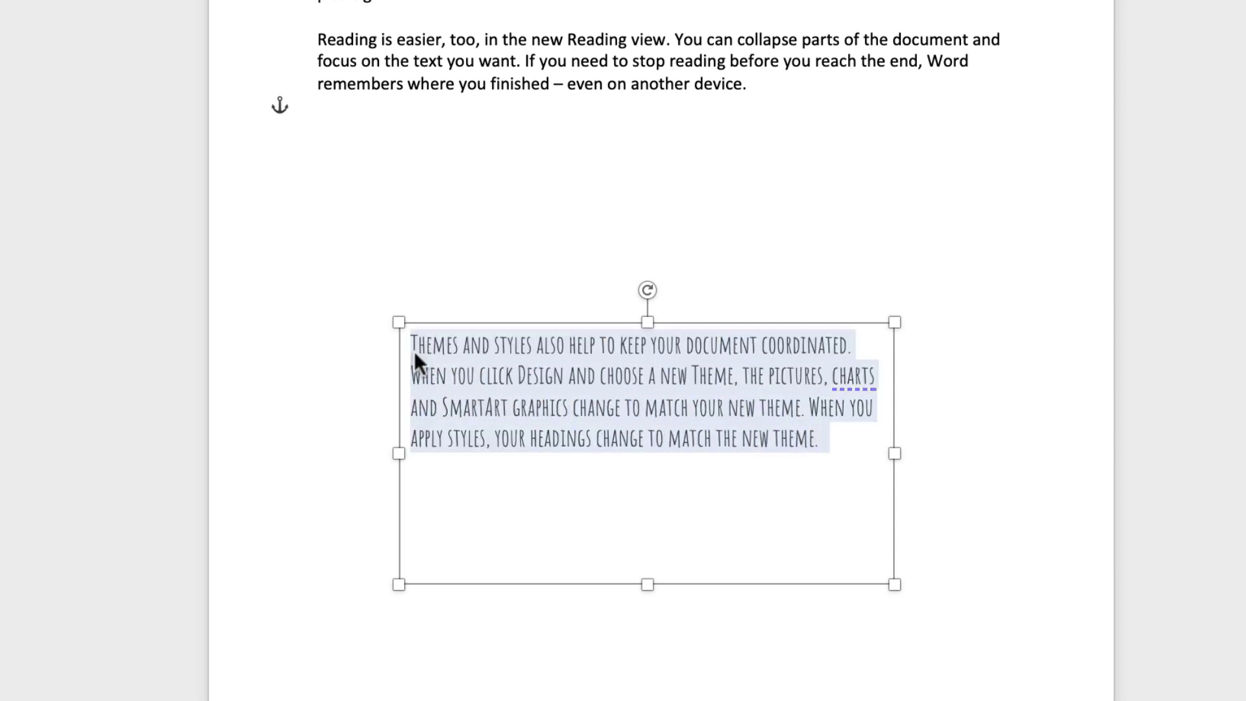